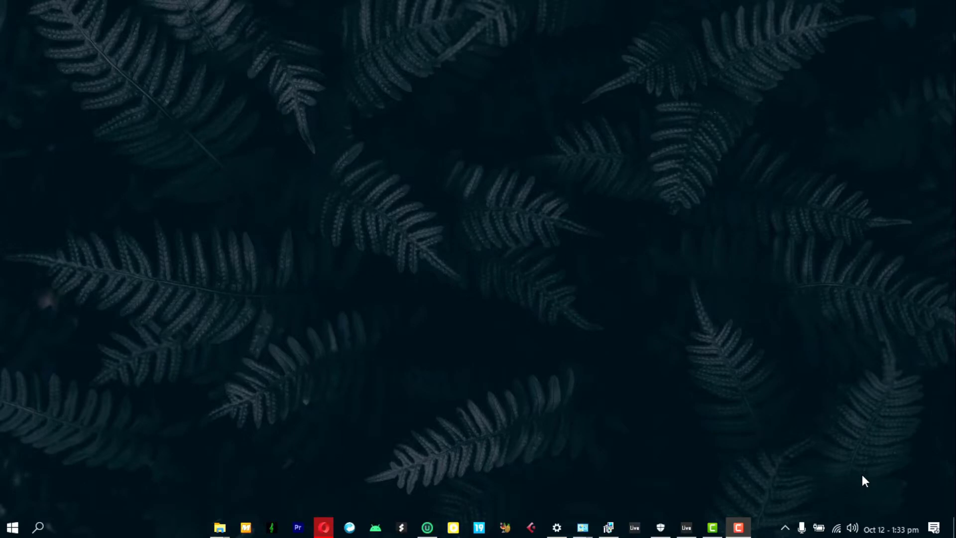
# Open the Start menu to search for 'group'
pyautogui.press('super')
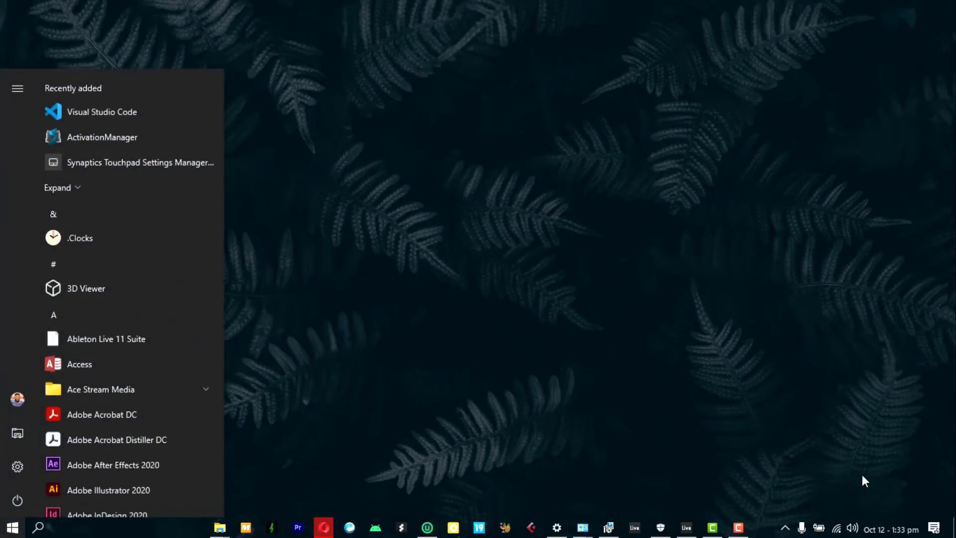
pyautogui.write('group')
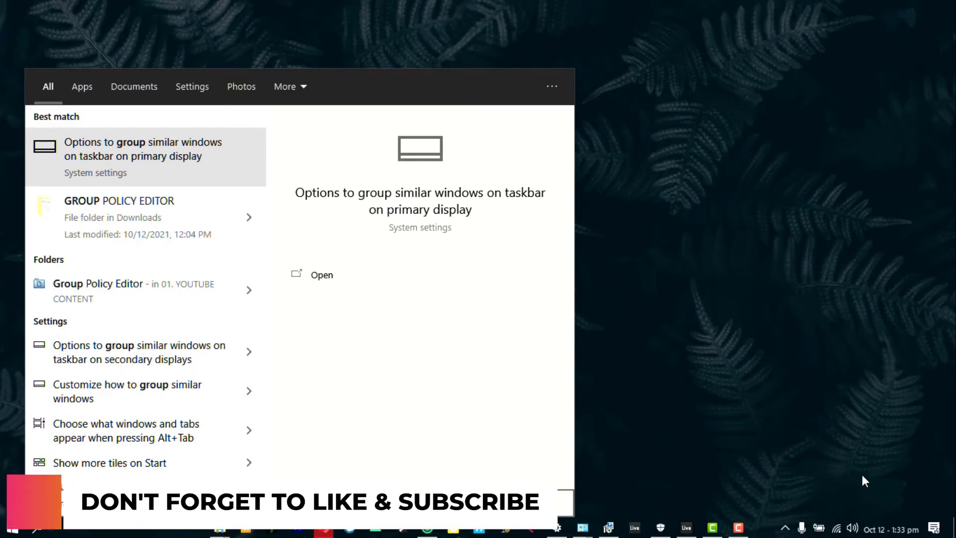
# Open the GROUP POLICY EDITOR folder and run gpedit-enabler.bat as administrator
pyautogui.click(172, 204)
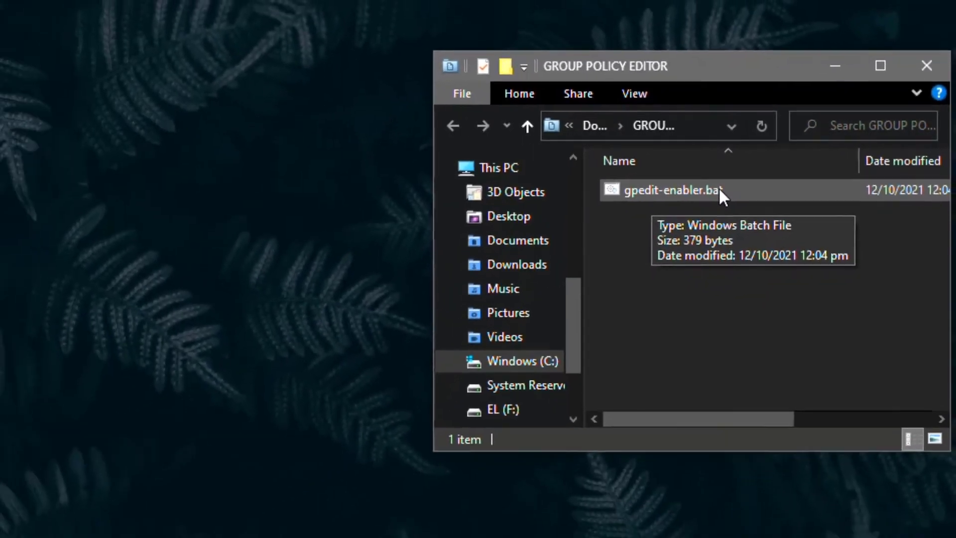
pyautogui.rightClick(719, 189)
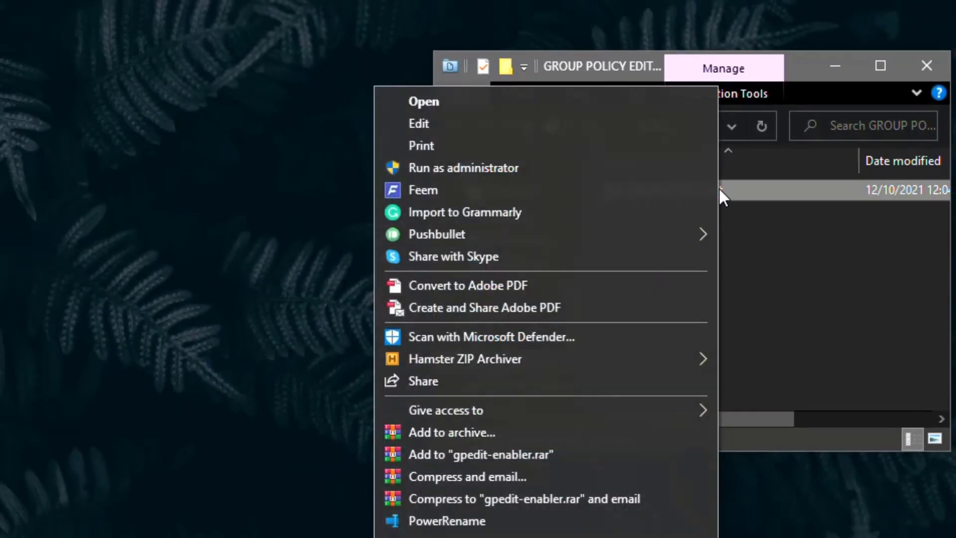
pyautogui.click(505, 167)
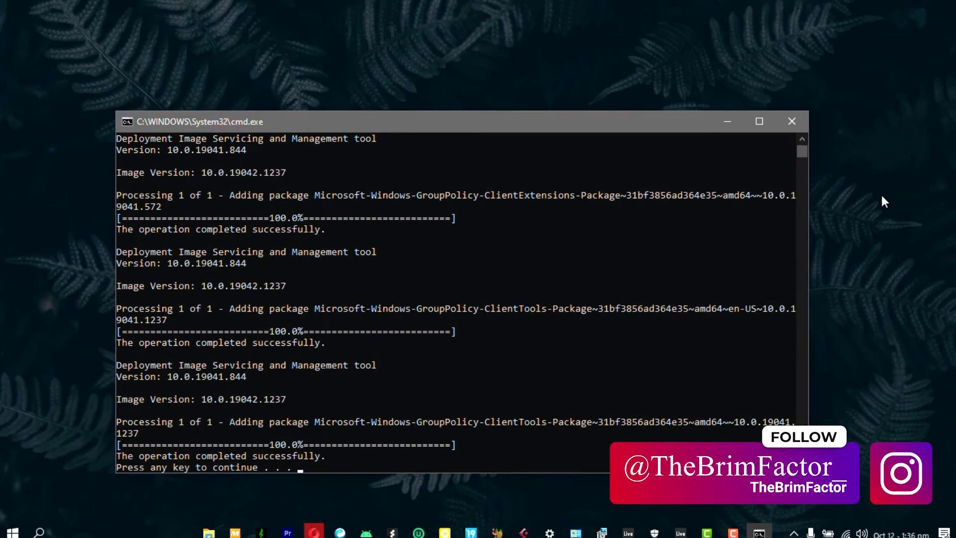
# Dismiss the finished script window, start a new Command Prompt, and run gpedit.msc
pyautogui.press('Return')
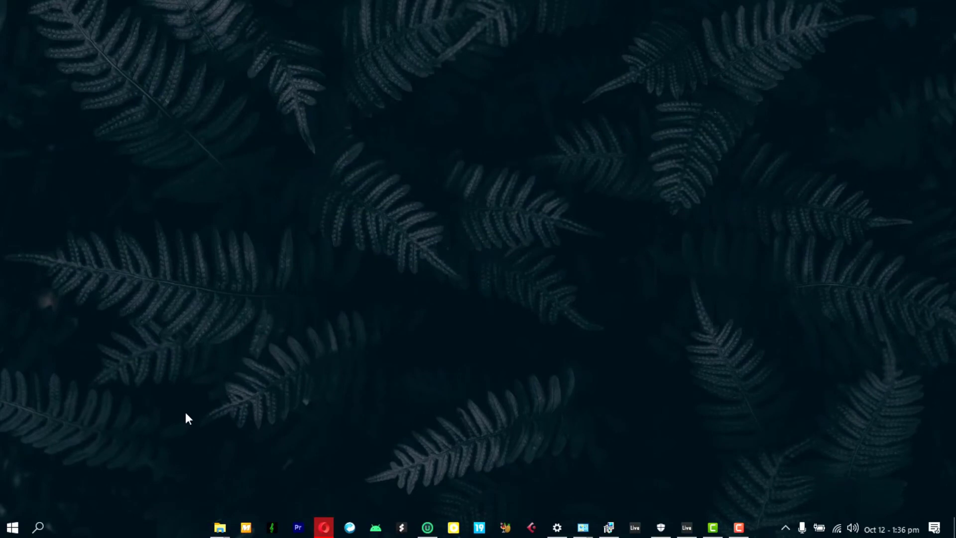
pyautogui.click(11, 529)
pyautogui.write('cmd')
pyautogui.press('Return')
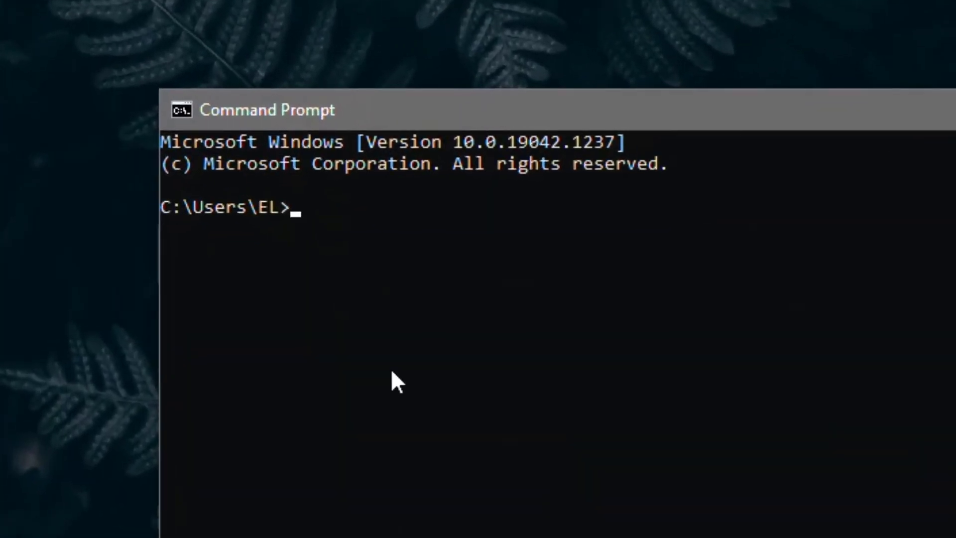
pyautogui.write('gpedit.m')
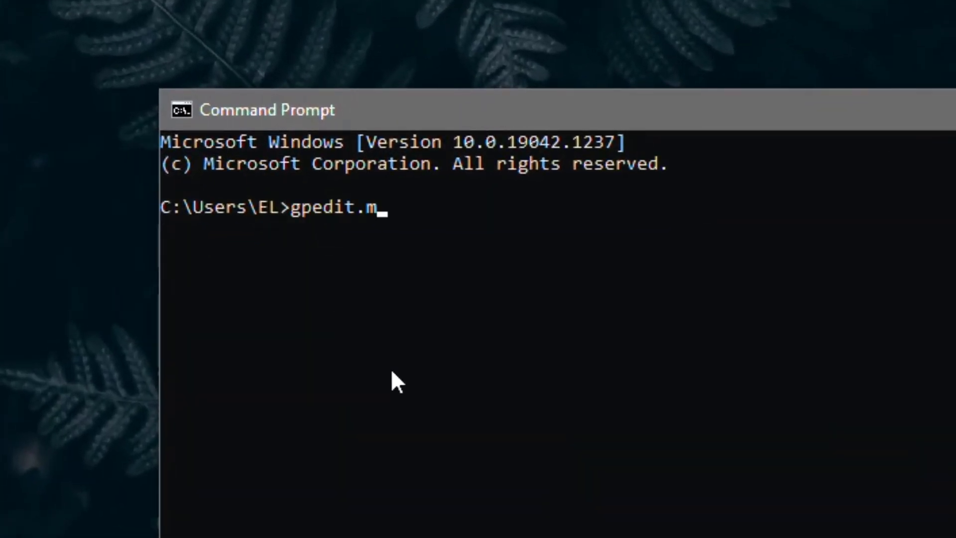
pyautogui.write('sc')
pyautogui.press('Return')
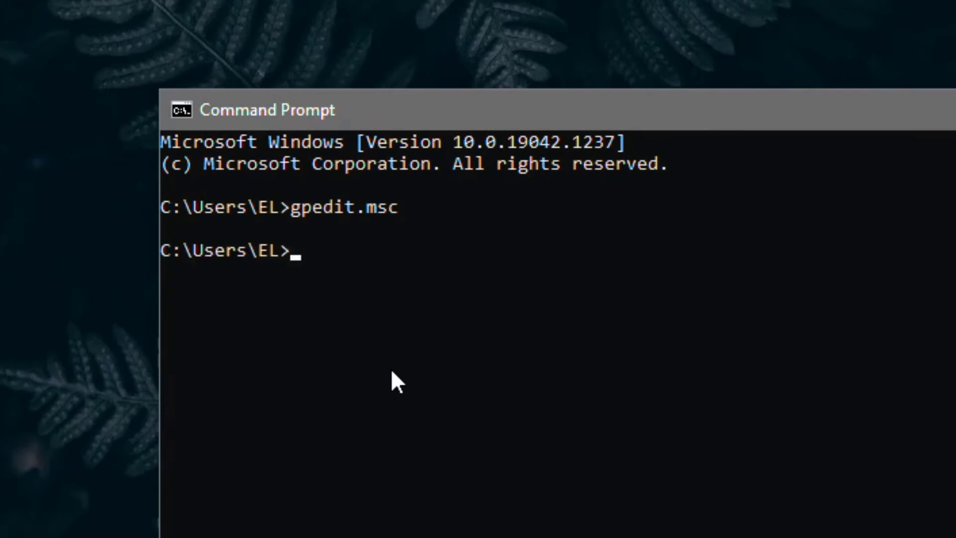